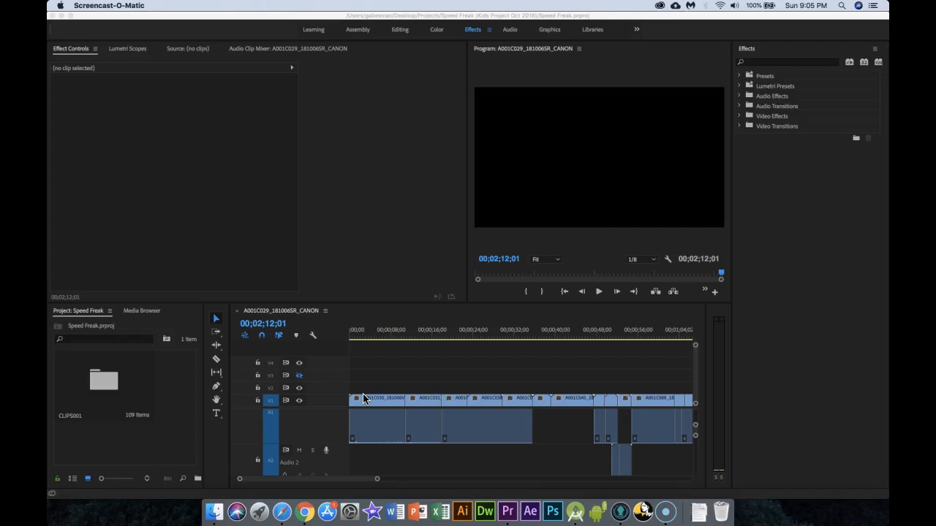
Scrub through the edited sequence from near its start to the end of the last clip.
{"action": "left_click", "coordinate": [375, 400]}
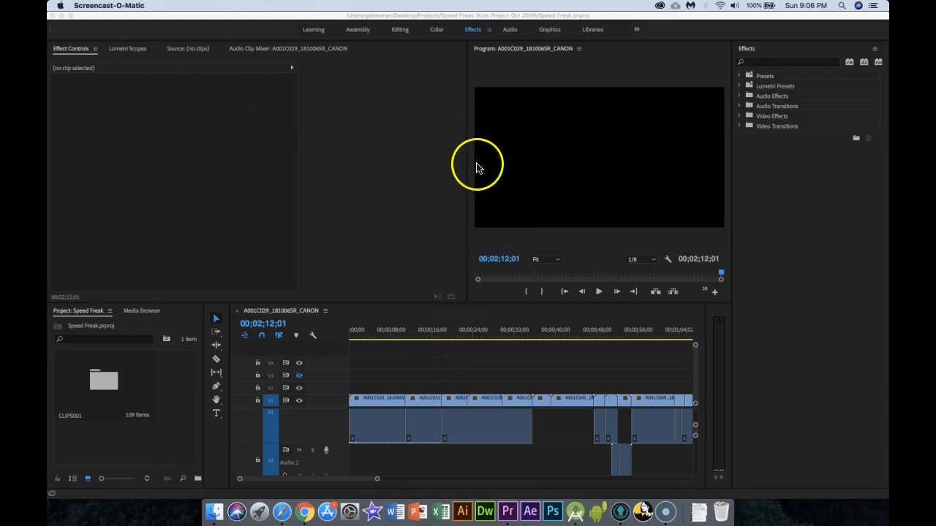
{"action": "left_click", "coordinate": [377, 405]}
{"action": "left_click", "coordinate": [375, 332]}
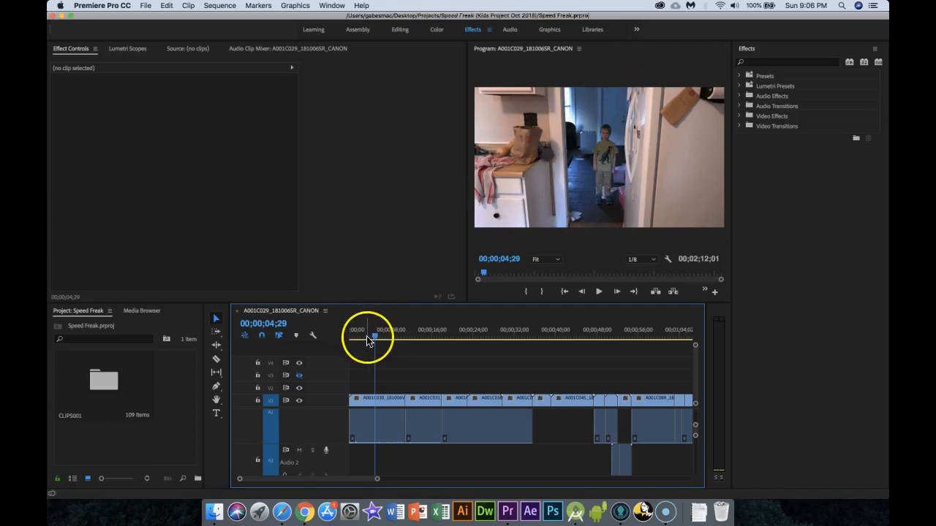
{"action": "left_click_drag", "start_coordinate": [373, 334], "coordinate": [643, 370]}
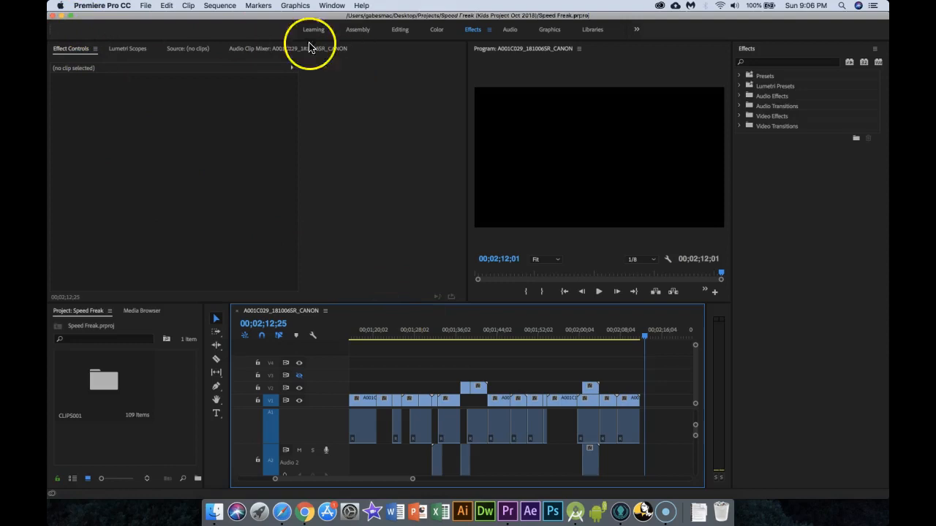
{"action": "left_click", "coordinate": [145, 6]}
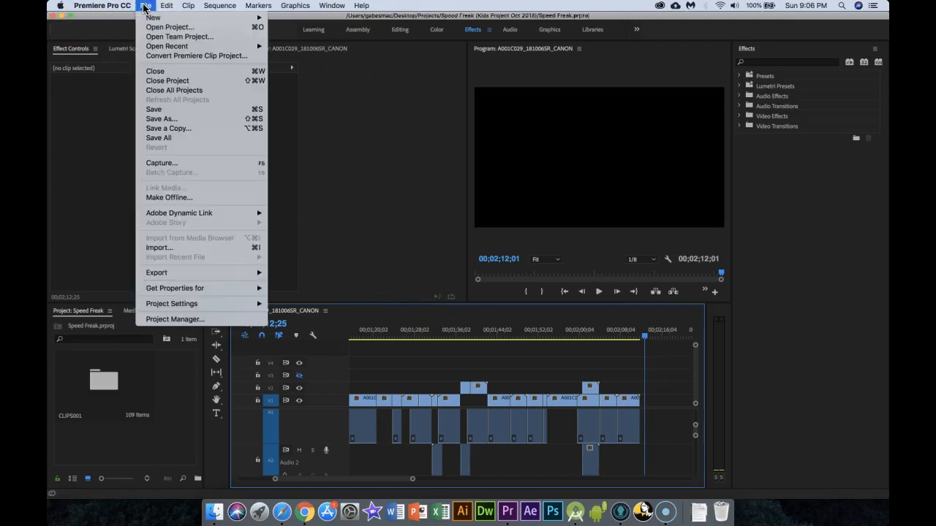
{"action": "left_click", "coordinate": [169, 275]}
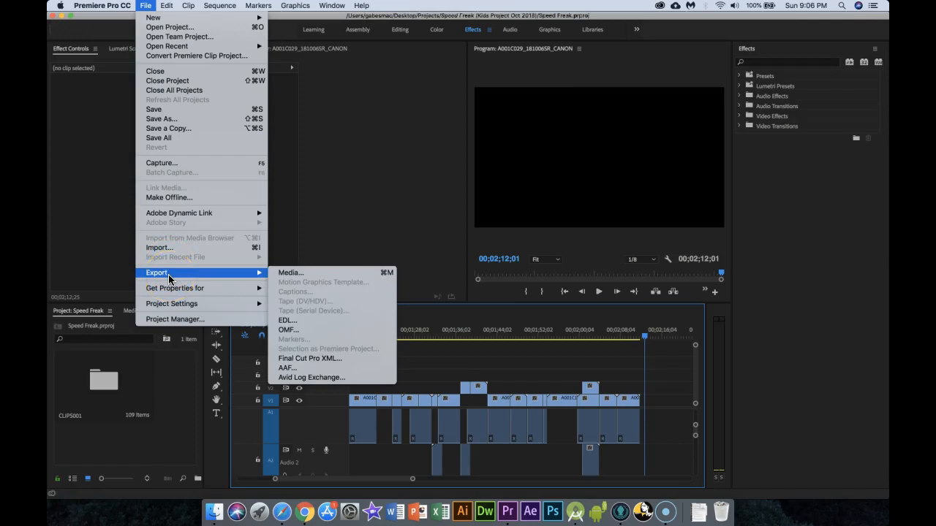
{"action": "left_click", "coordinate": [399, 198]}
{"action": "left_click", "coordinate": [388, 193]}
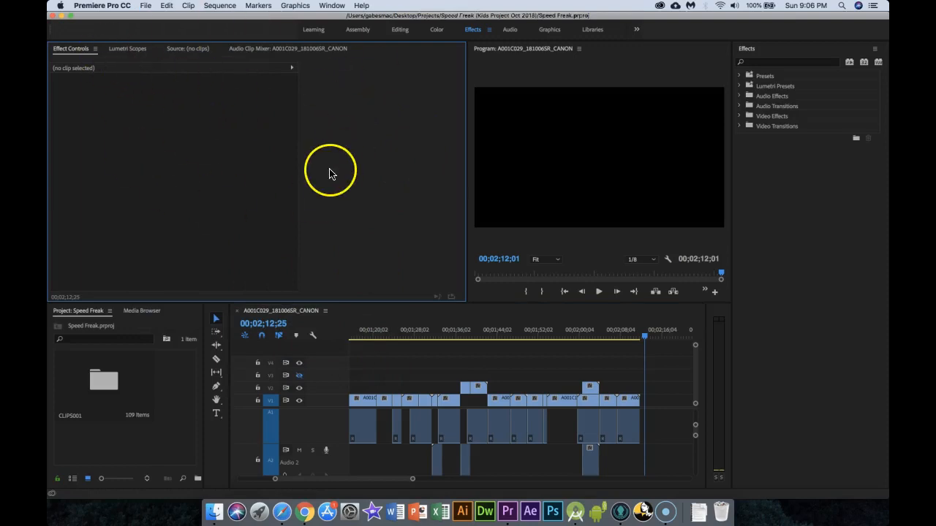
{"action": "left_click", "coordinate": [147, 6]}
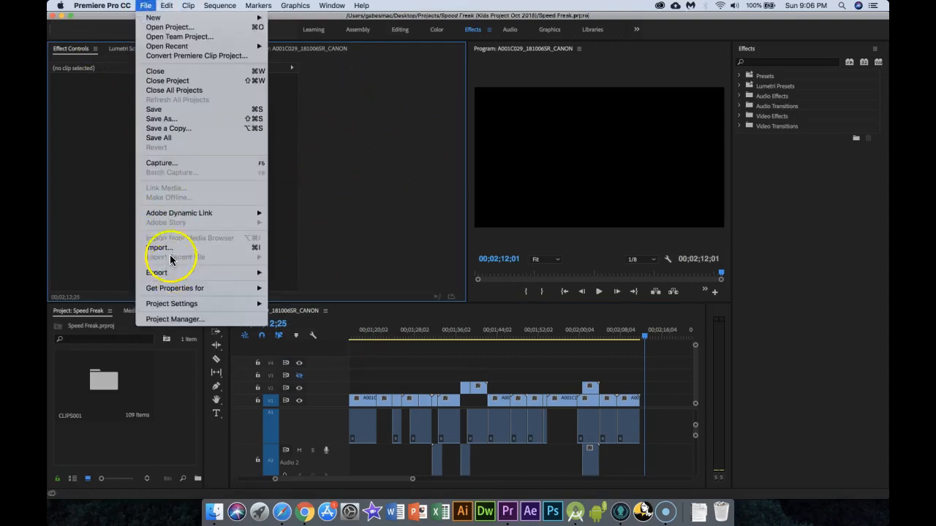
{"action": "mouse_move", "coordinate": [175, 272]}
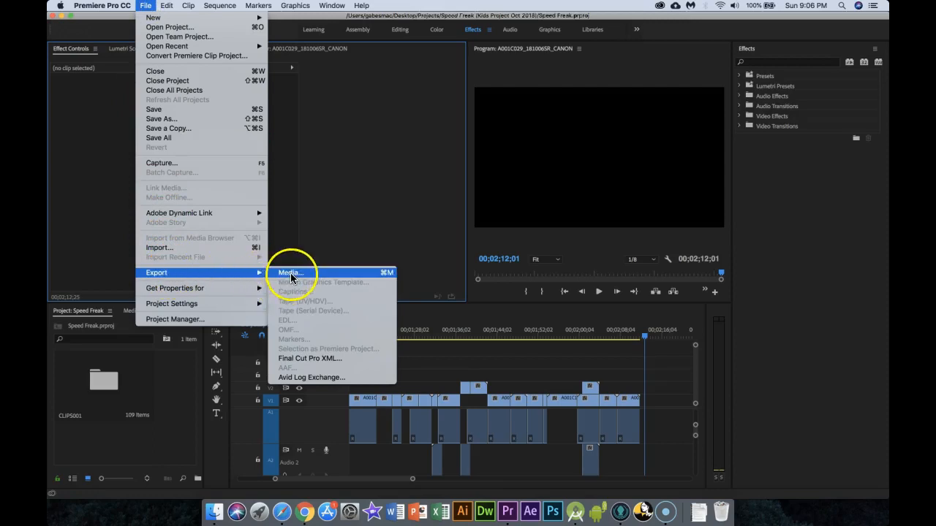
{"action": "left_click", "coordinate": [606, 353]}
Make the sequence's timeline active and open the media export settings for it.
{"action": "left_click", "coordinate": [483, 319]}
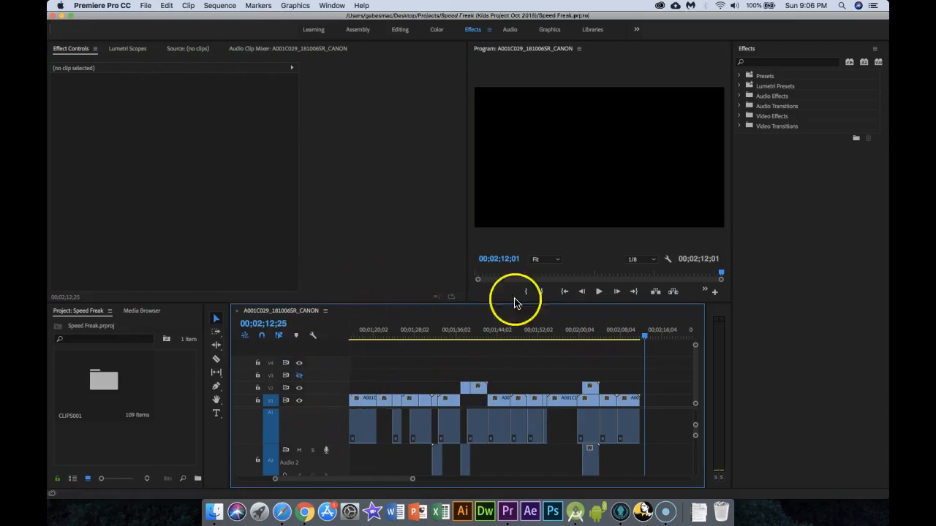
{"action": "left_click", "coordinate": [146, 6]}
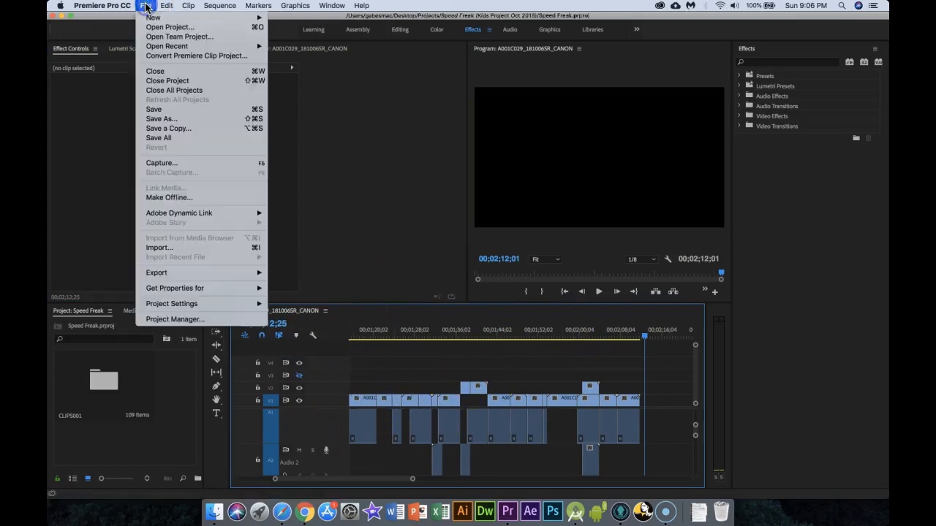
{"action": "mouse_move", "coordinate": [177, 273]}
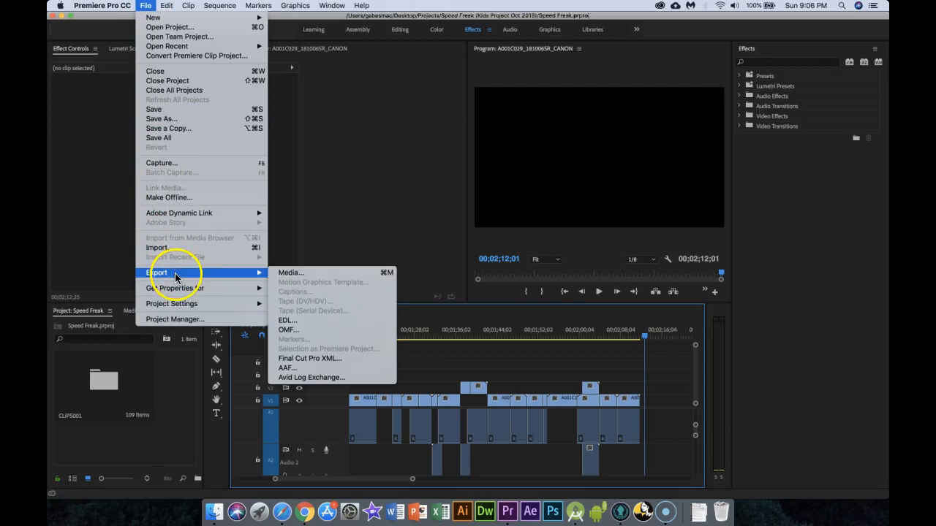
{"action": "left_click", "coordinate": [296, 272]}
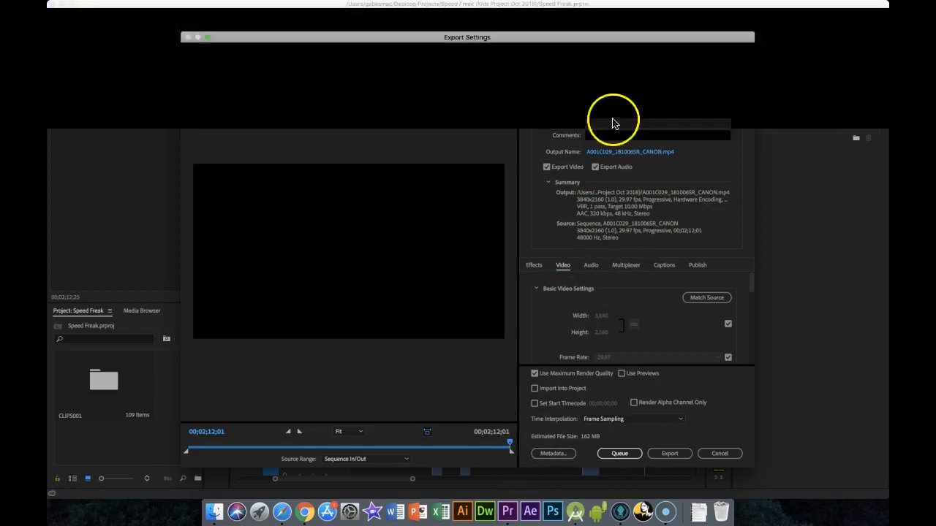
{"action": "mouse_move", "coordinate": [606, 43]}
{"action": "left_mouse_down"}
{"action": "mouse_move", "coordinate": [613, 99]}
{"action": "mouse_move", "coordinate": [609, 57]}
{"action": "left_mouse_up"}
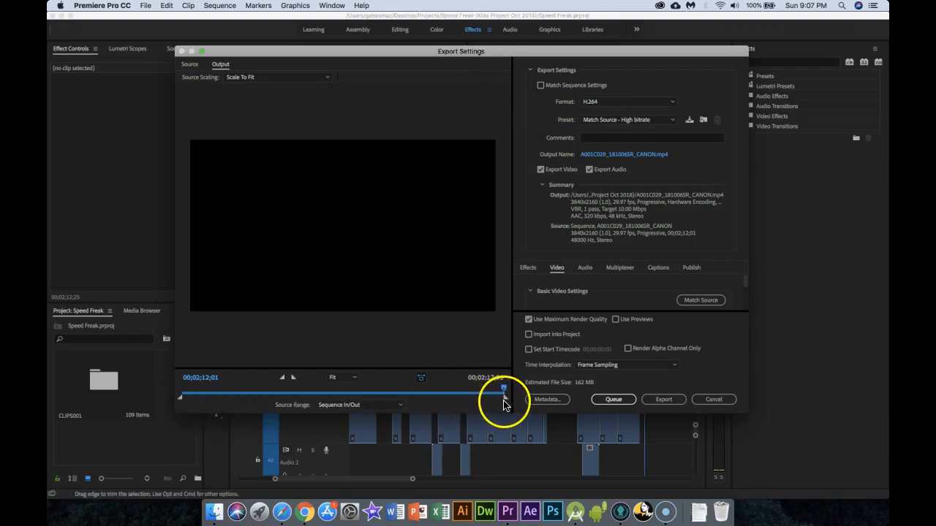
Scrub the export preview and try shortening the source range, restoring its end point to the end of the sequence.
{"action": "left_click_drag", "start_coordinate": [496, 394], "coordinate": [382, 396]}
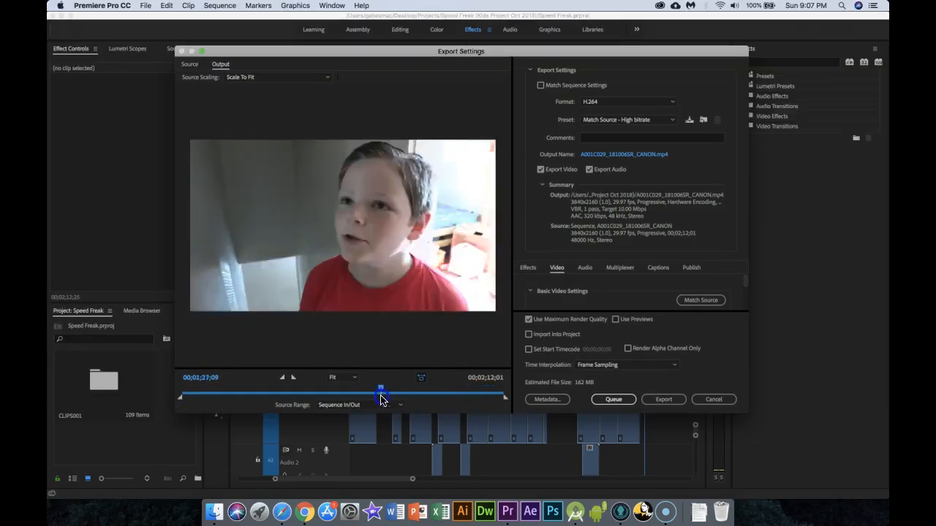
{"action": "mouse_move", "coordinate": [503, 400]}
{"action": "left_mouse_down"}
{"action": "mouse_move", "coordinate": [408, 397]}
{"action": "mouse_move", "coordinate": [411, 388]}
{"action": "mouse_move", "coordinate": [497, 393]}
{"action": "left_mouse_up"}
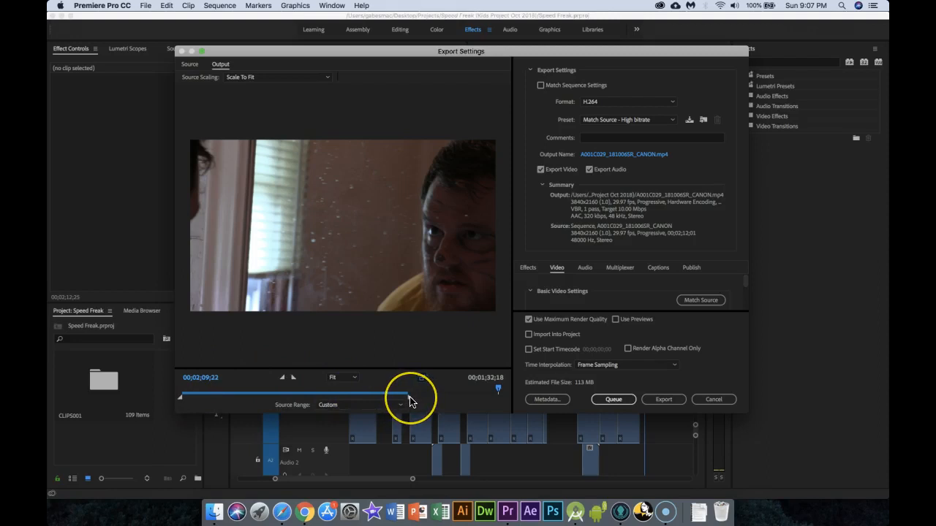
{"action": "left_click_drag", "start_coordinate": [414, 401], "coordinate": [452, 390]}
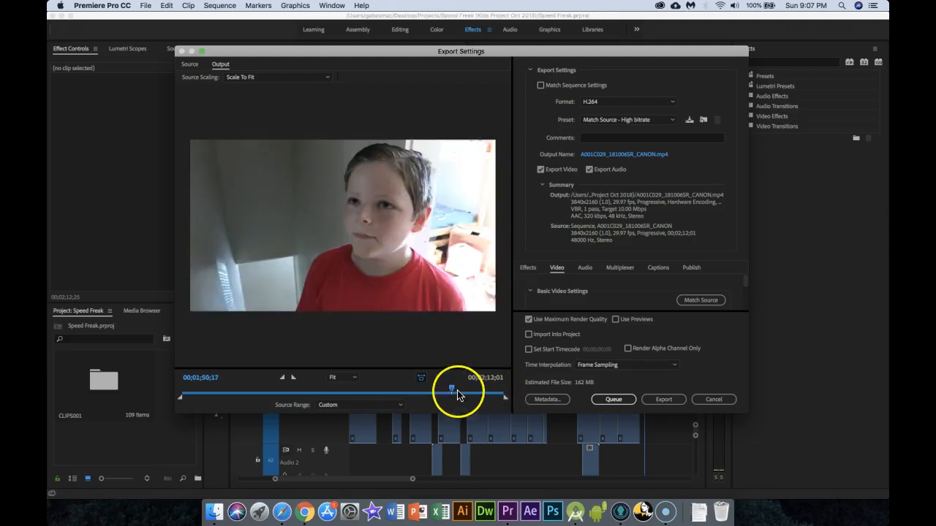
{"action": "left_click_drag", "start_coordinate": [437, 392], "coordinate": [187, 395]}
{"action": "left_click_drag", "start_coordinate": [345, 387], "coordinate": [455, 390]}
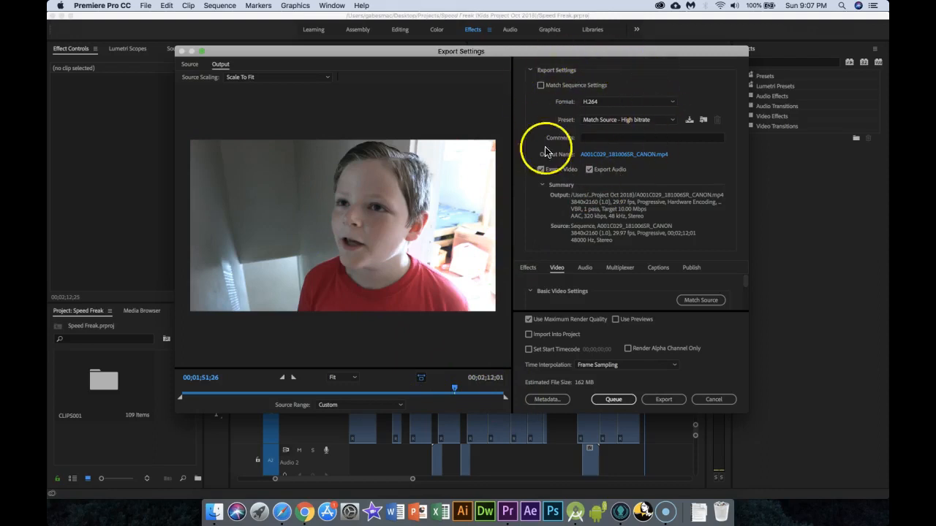
Keep the H.264 format and name the output file with the editor's last and first name followed by SpeadFreak_RoughEdit, in the Speed Freak project folder.
{"action": "left_click", "coordinate": [619, 103]}
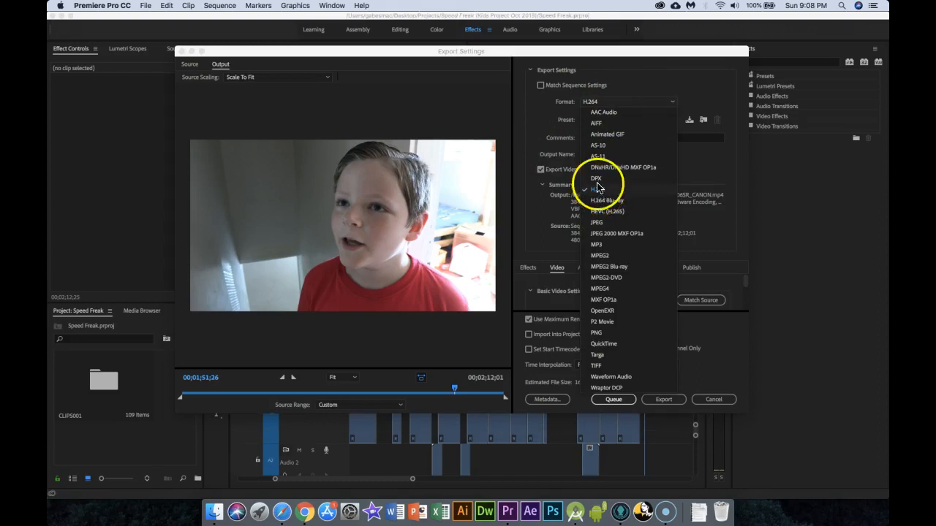
{"action": "left_click", "coordinate": [554, 103]}
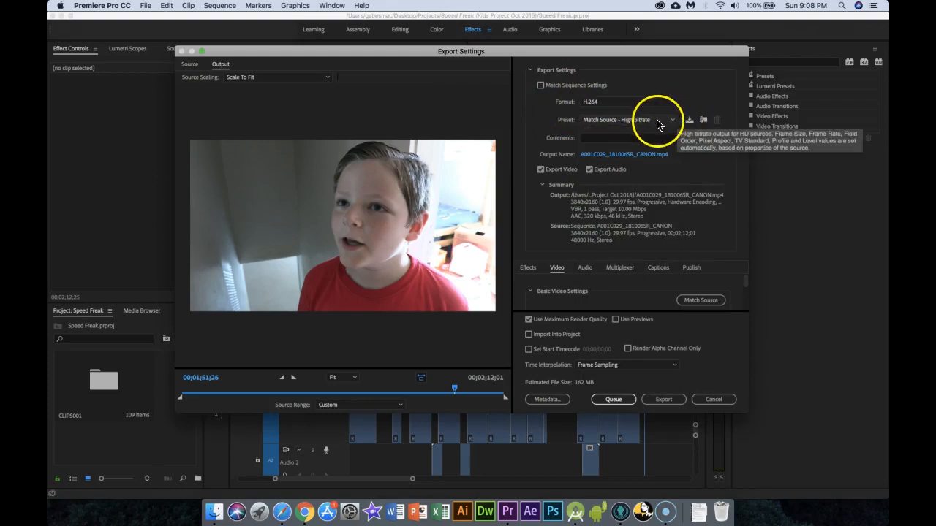
{"action": "left_click", "coordinate": [617, 157]}
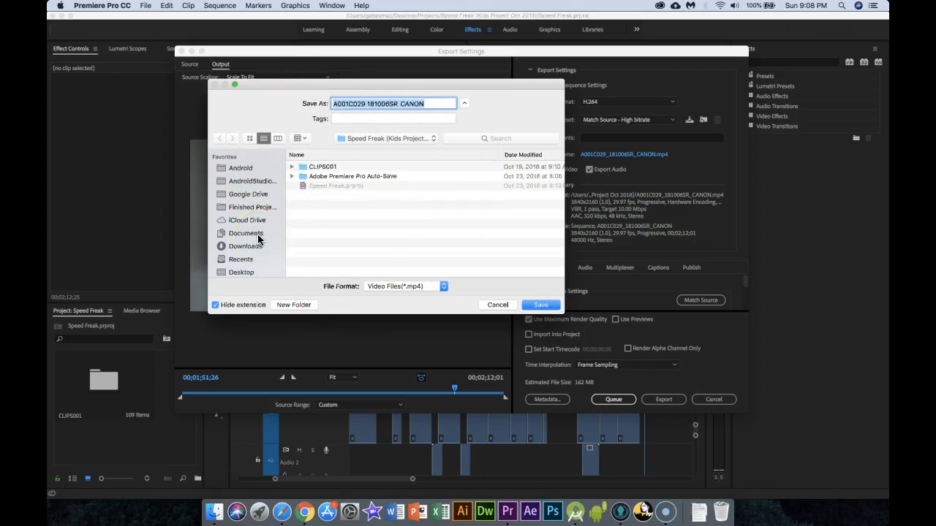
{"action": "left_click", "coordinate": [396, 105]}
{"action": "left_click", "coordinate": [430, 103]}
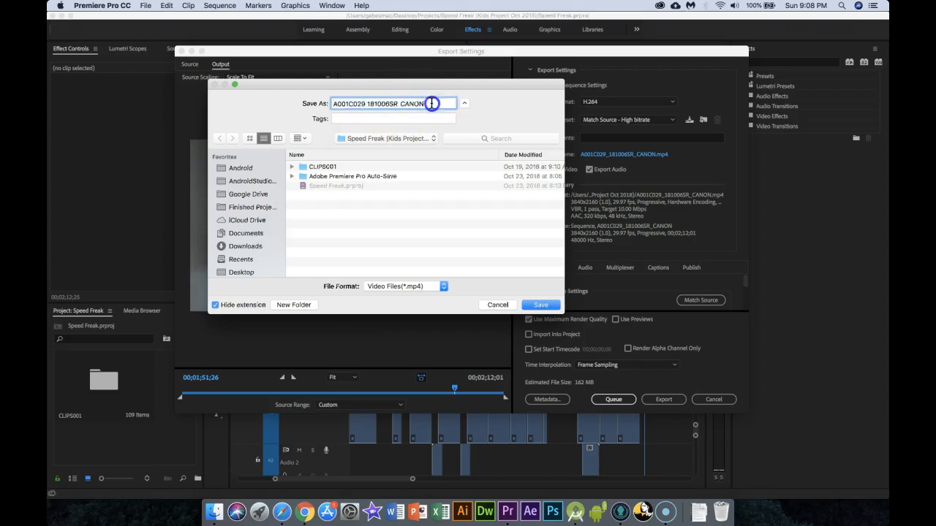
{"action": "left_click_drag", "start_coordinate": [431, 103], "coordinate": [329, 107]}
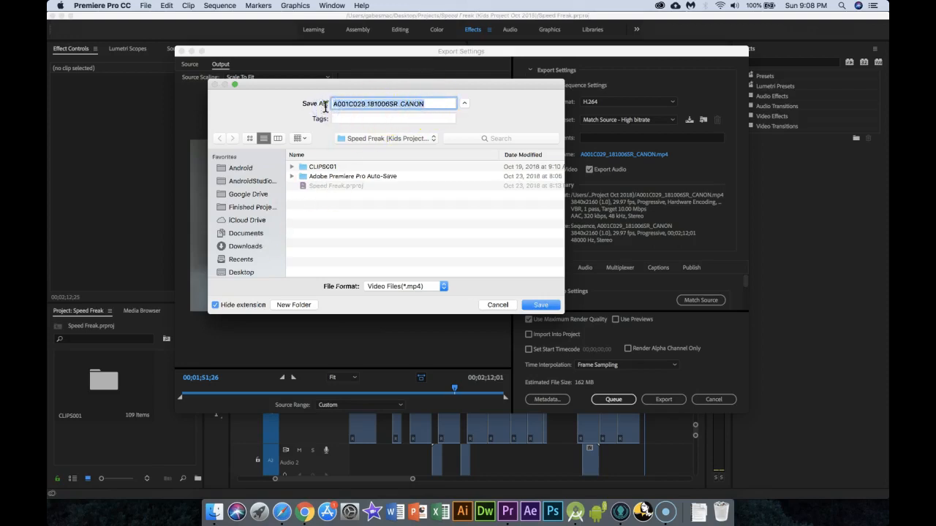
{"action": "type", "text": "Wall"}
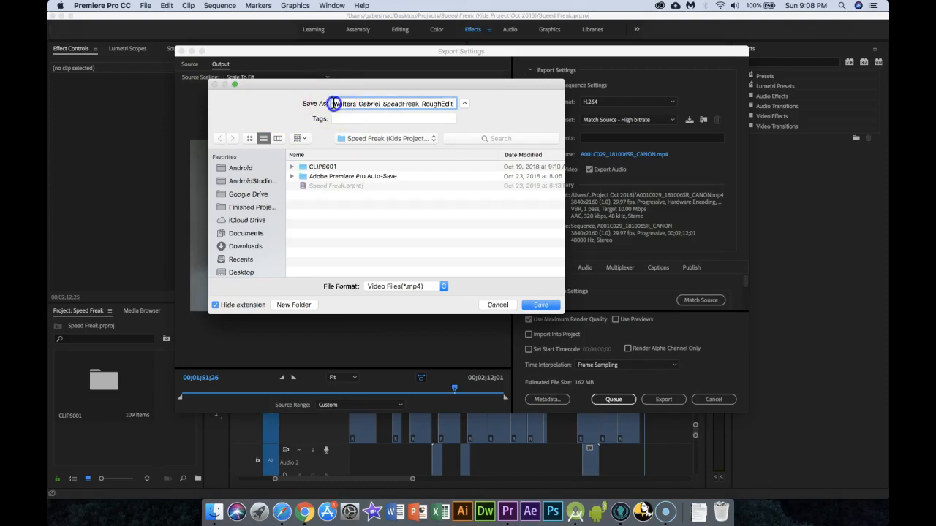
{"action": "left_click_drag", "start_coordinate": [333, 103], "coordinate": [454, 109]}
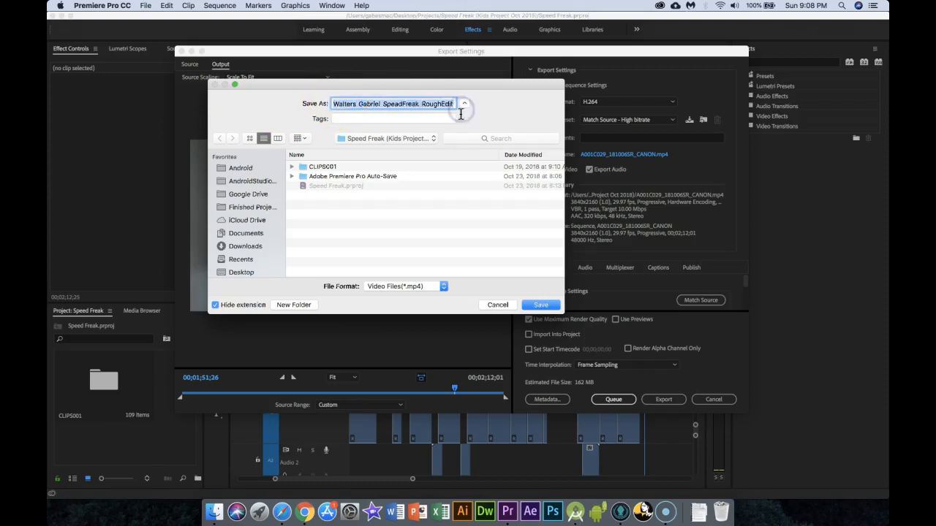
{"action": "left_click", "coordinate": [539, 305]}
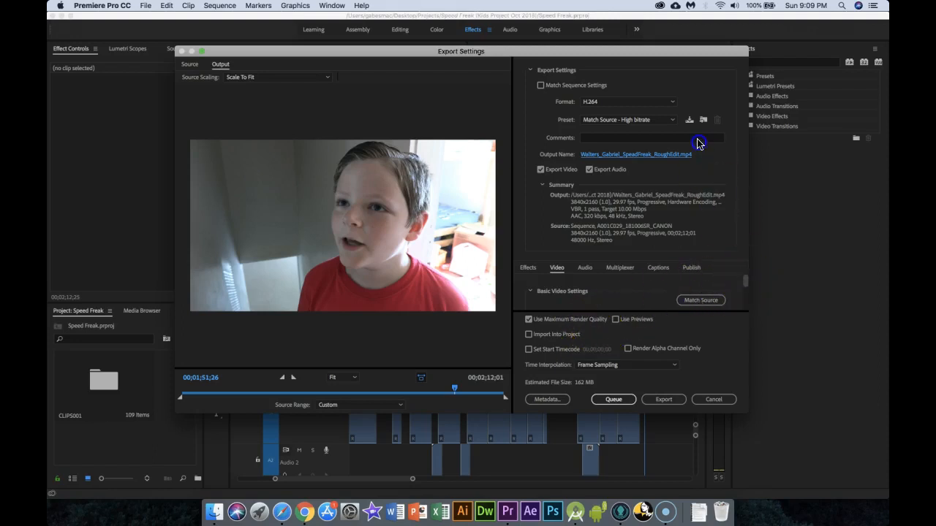
Turn off Use Maximum Render Quality and export the video immediately.
{"action": "left_click_drag", "start_coordinate": [746, 279], "coordinate": [746, 307]}
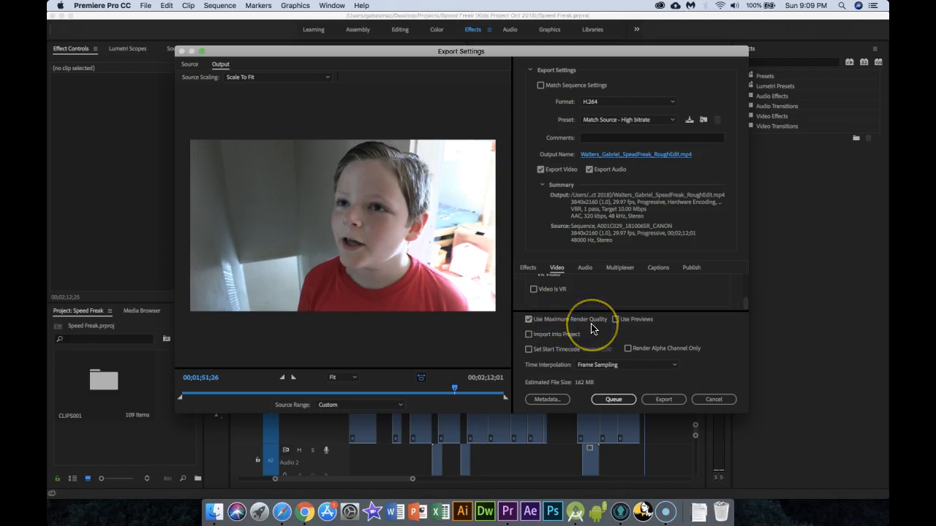
{"action": "left_click", "coordinate": [529, 319]}
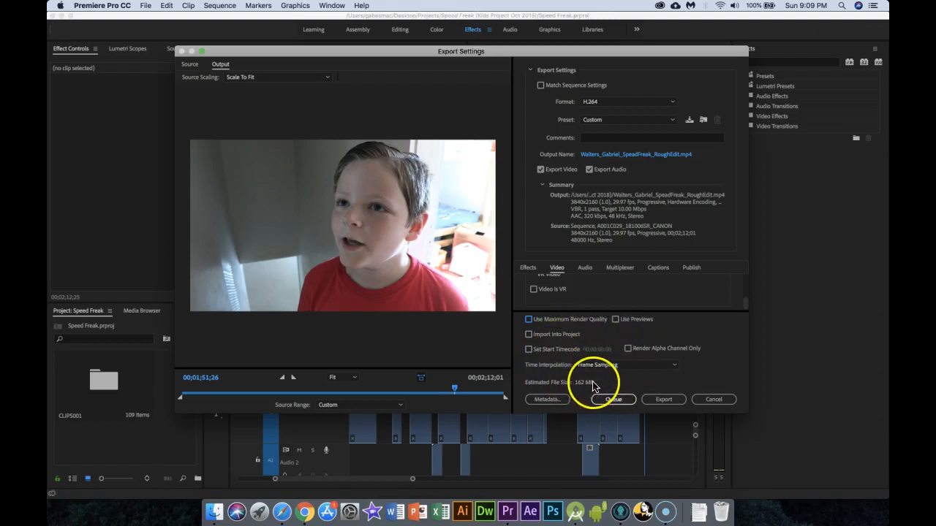
{"action": "left_click", "coordinate": [661, 400]}
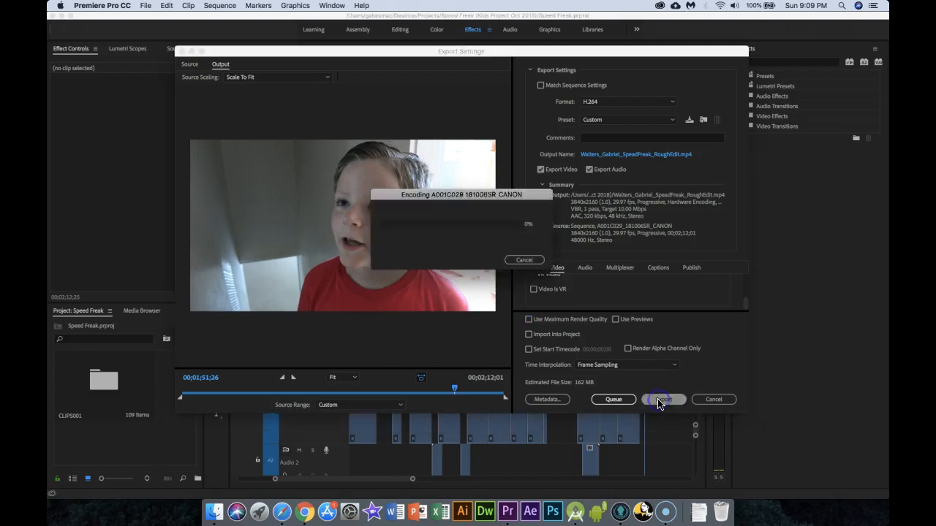